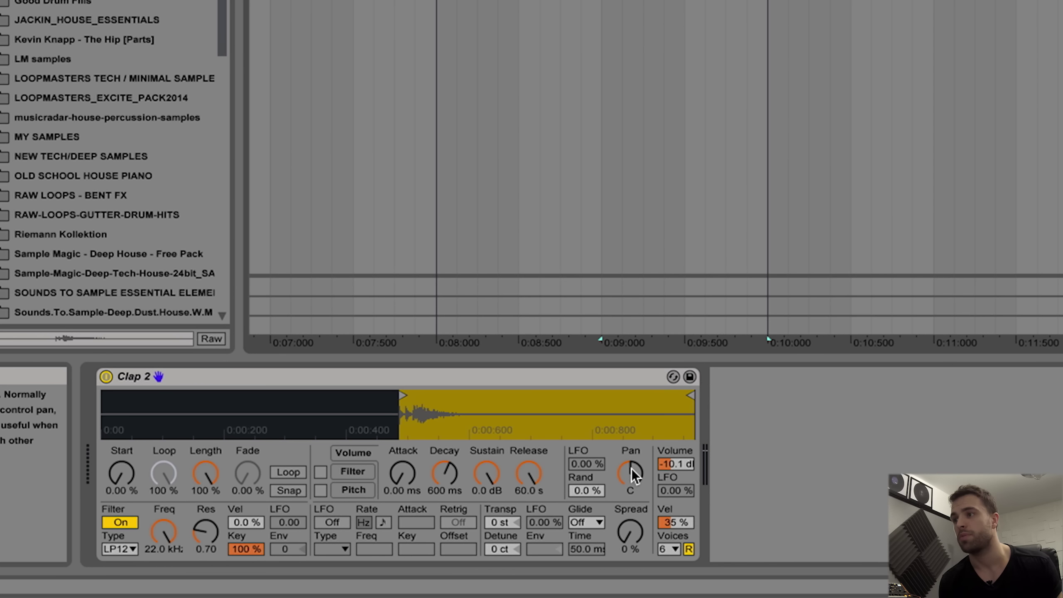
- Pan Clap 2's Simpler to 18L and Clap 1's to 18R, then play from 0:08
drag(631, 469, 632, 477)
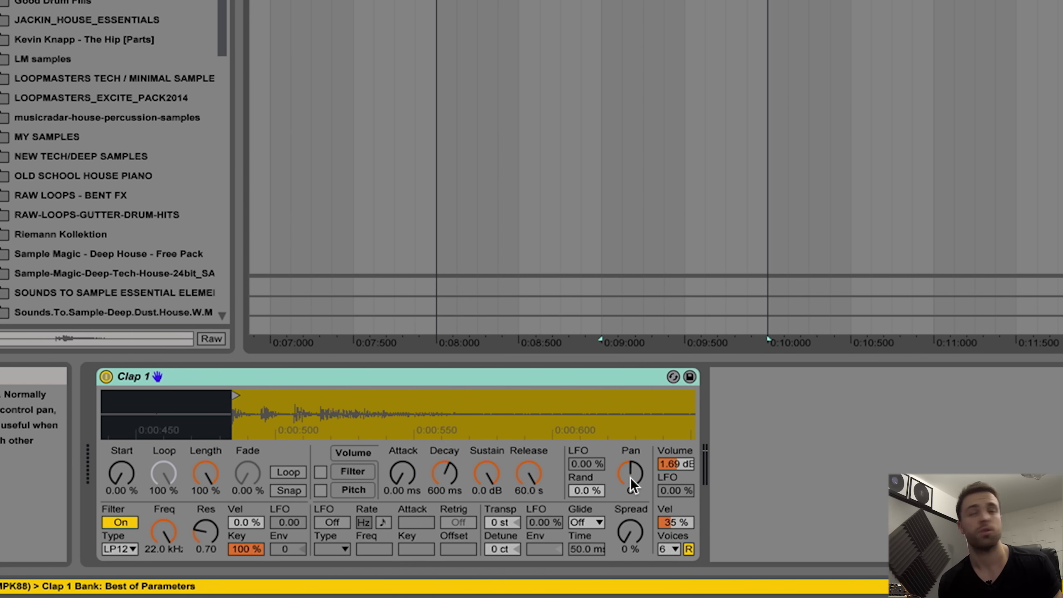
drag(630, 479, 631, 464)
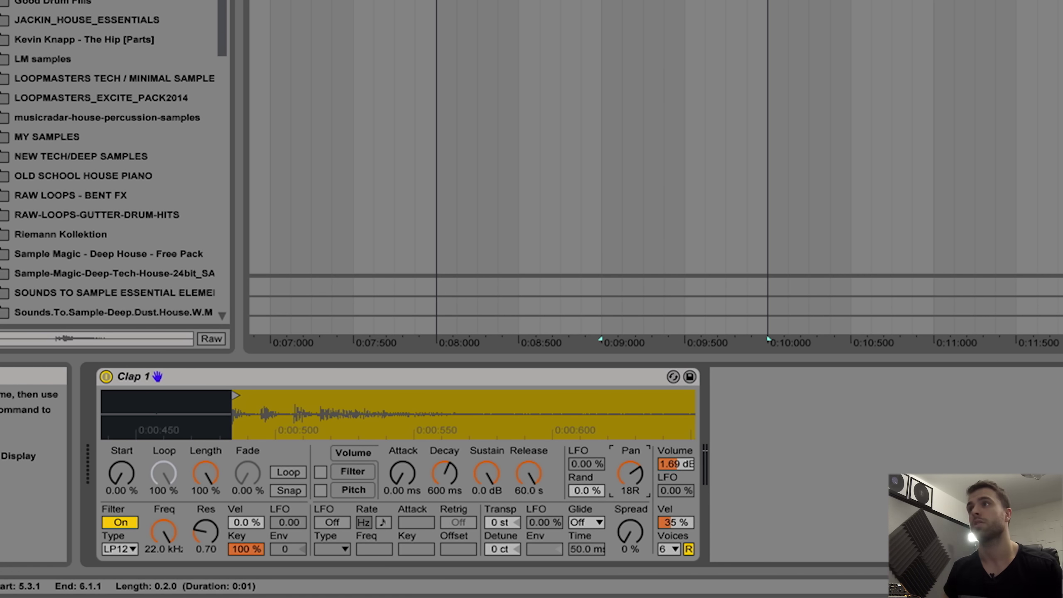
key(Left)
key(space)
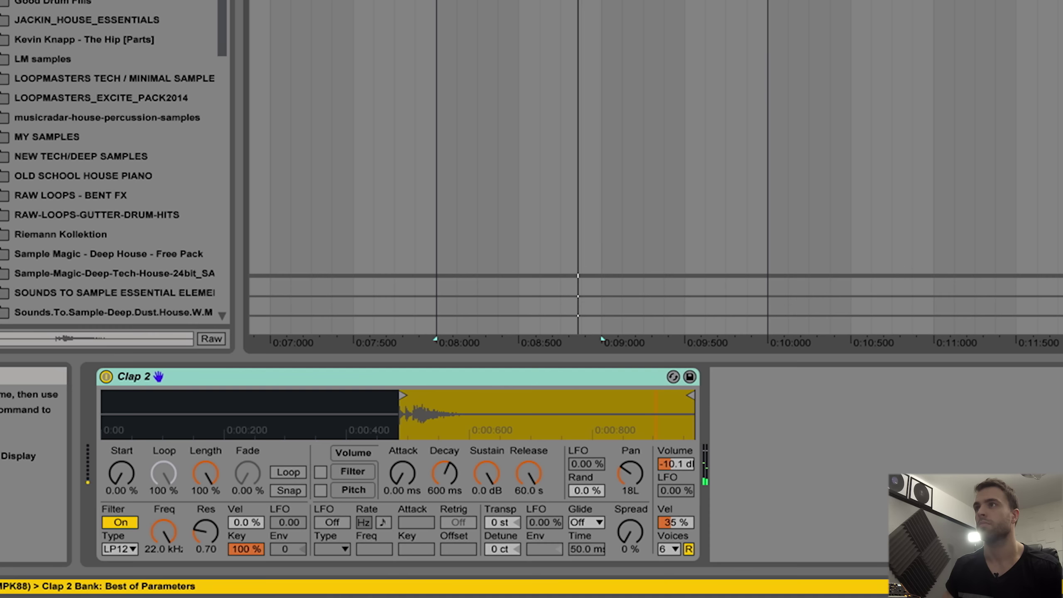
- Replay the panned claps, then show the Session View mixer with the I/O section hidden for taller faders
key(space)
key(space)
key(Right)
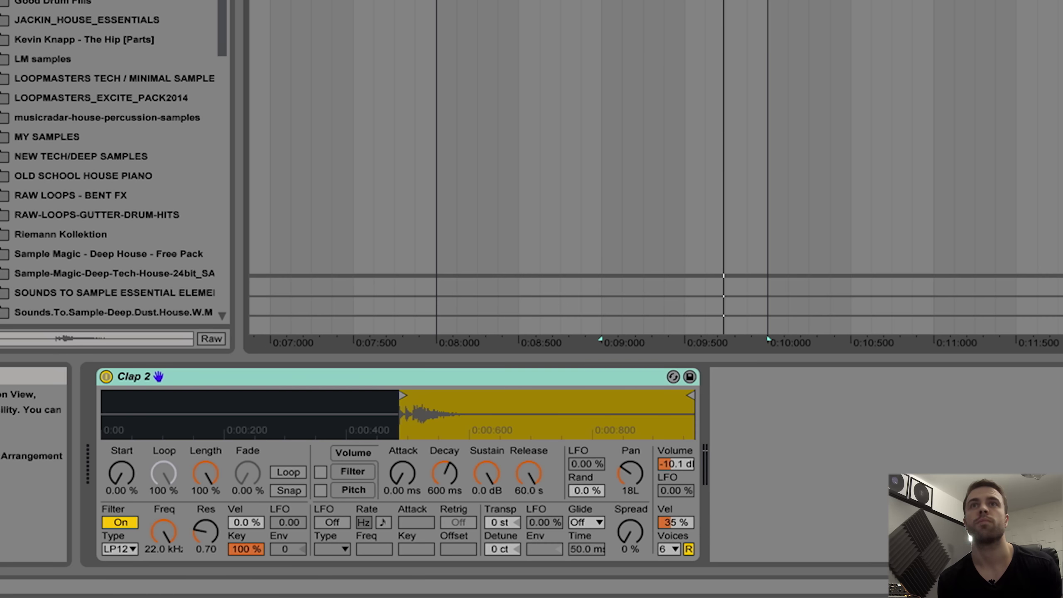
key(Tab)
key(ctrl+alt+i)
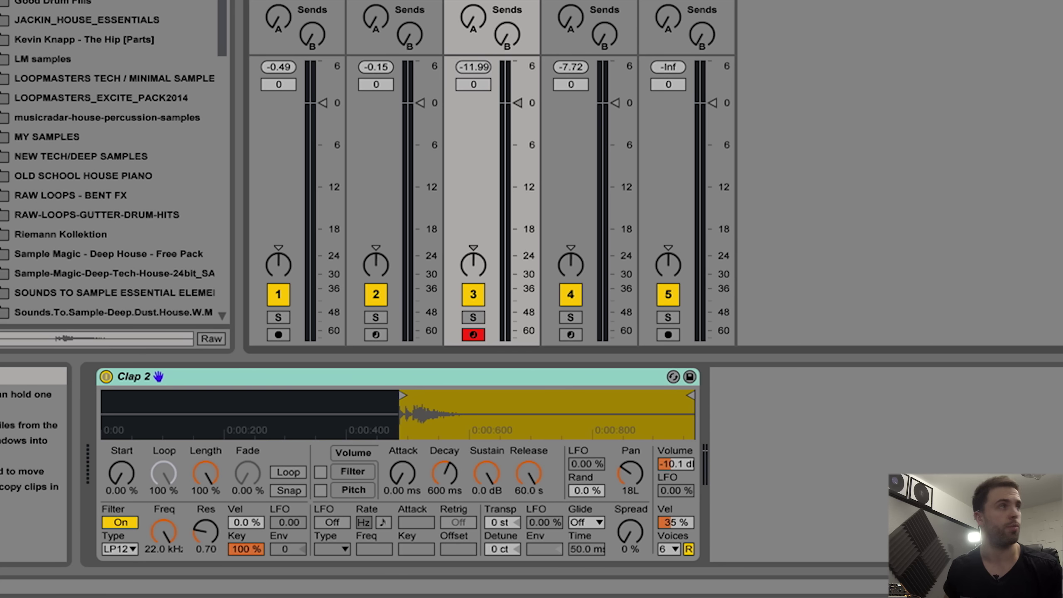
- While playing, raise Clap 2's Simpler volume to about 0.56 dB and drop Clap 1's fader to -1.5 dB
key(space)
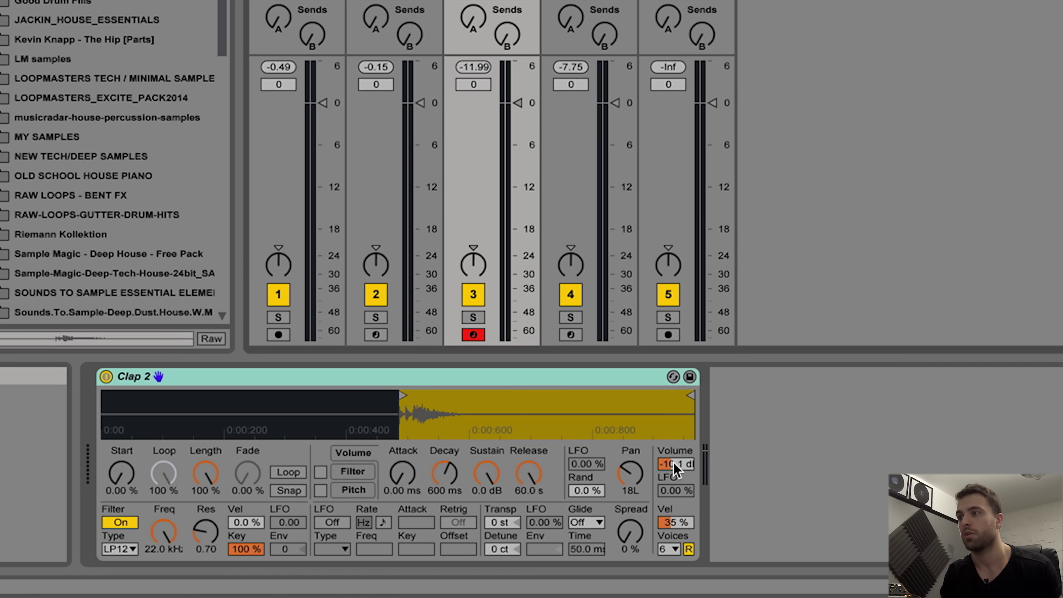
drag(674, 467, 674, 433)
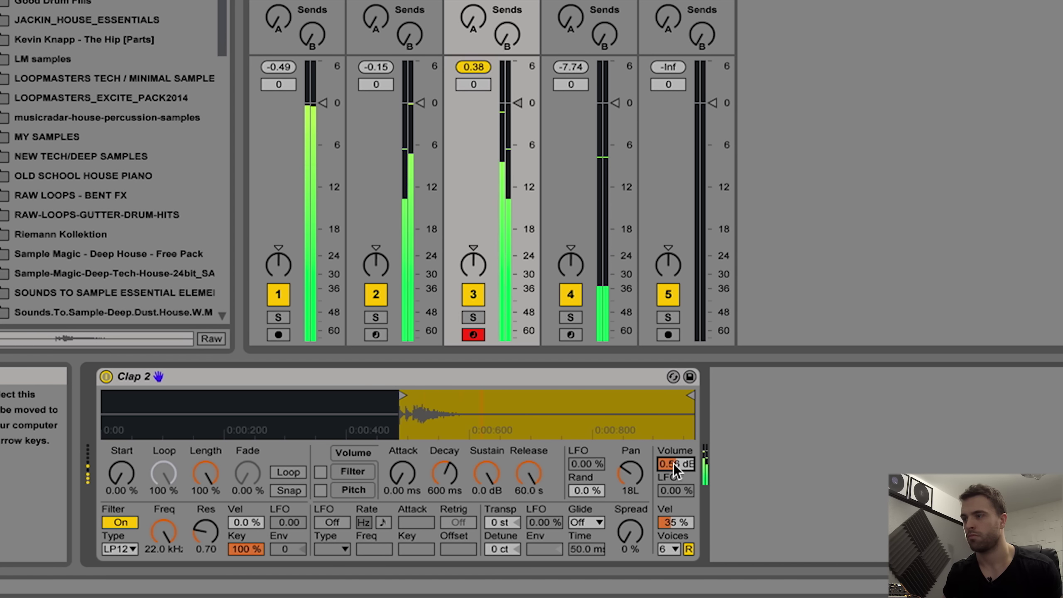
click(421, 103)
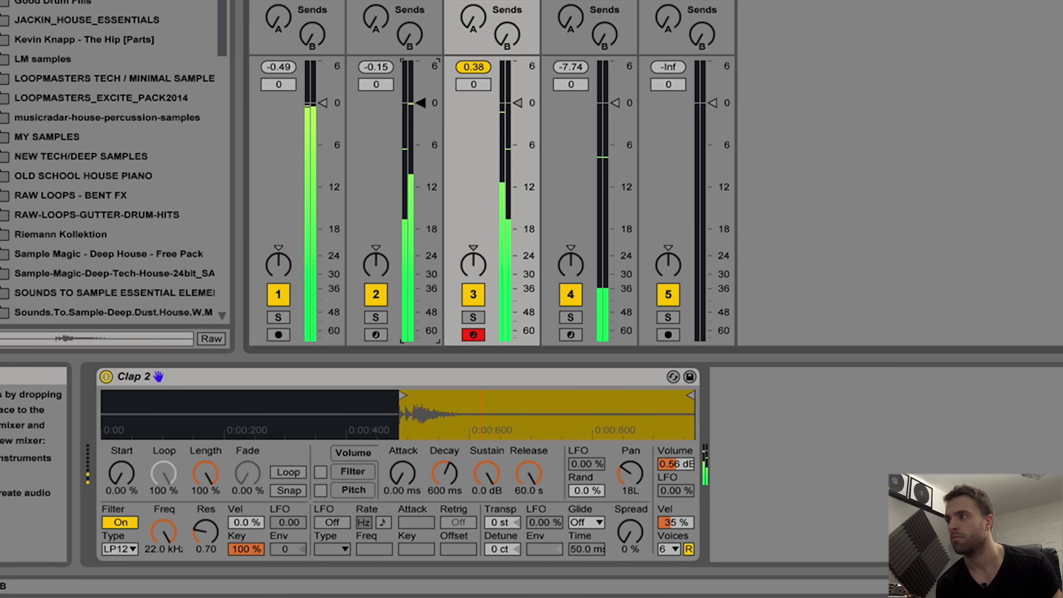
drag(421, 103, 422, 103)
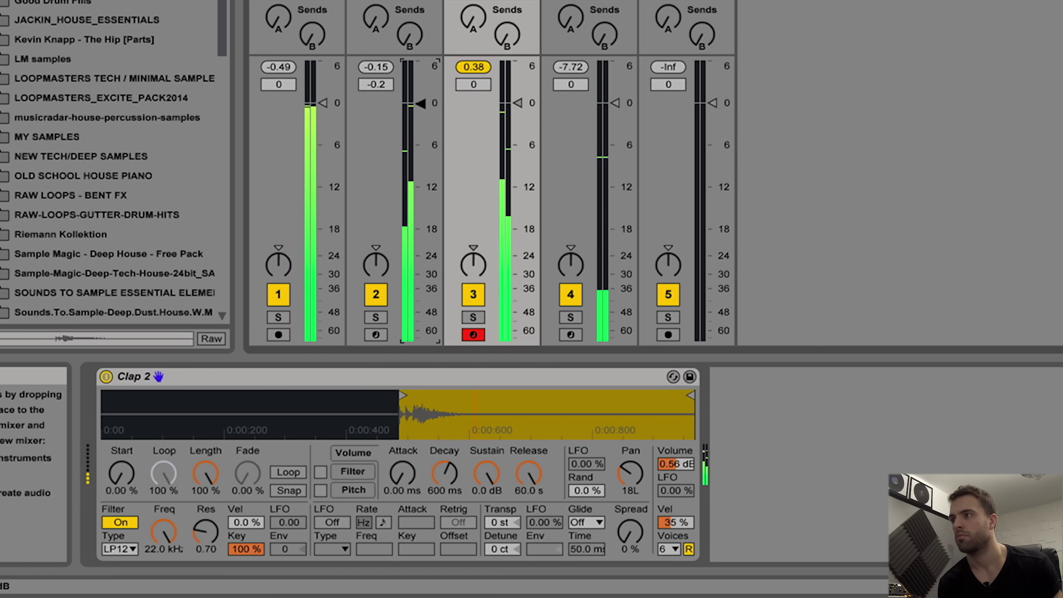
drag(421, 103, 425, 108)
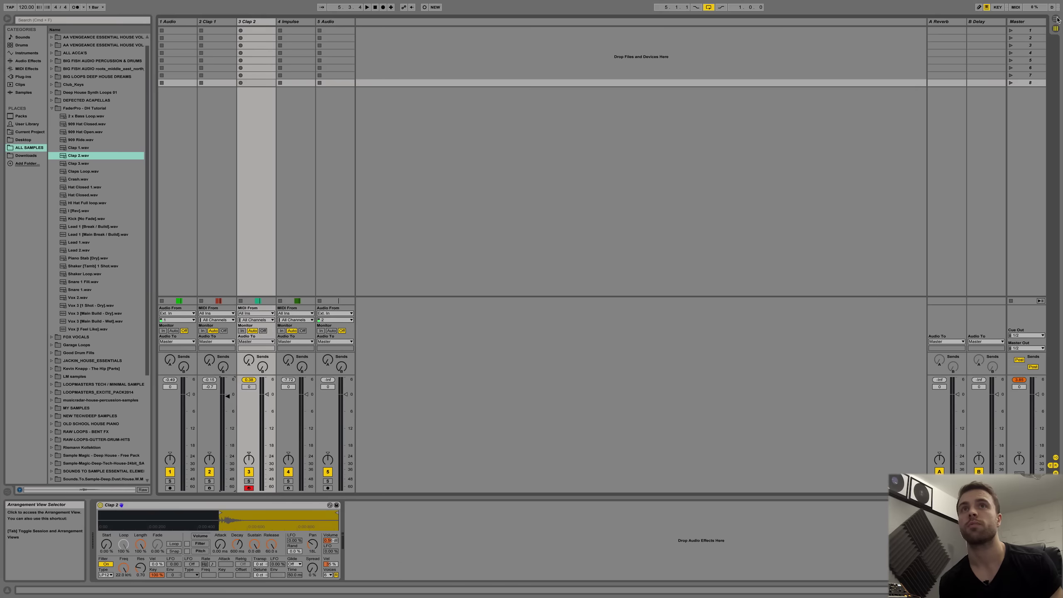
key(Tab)
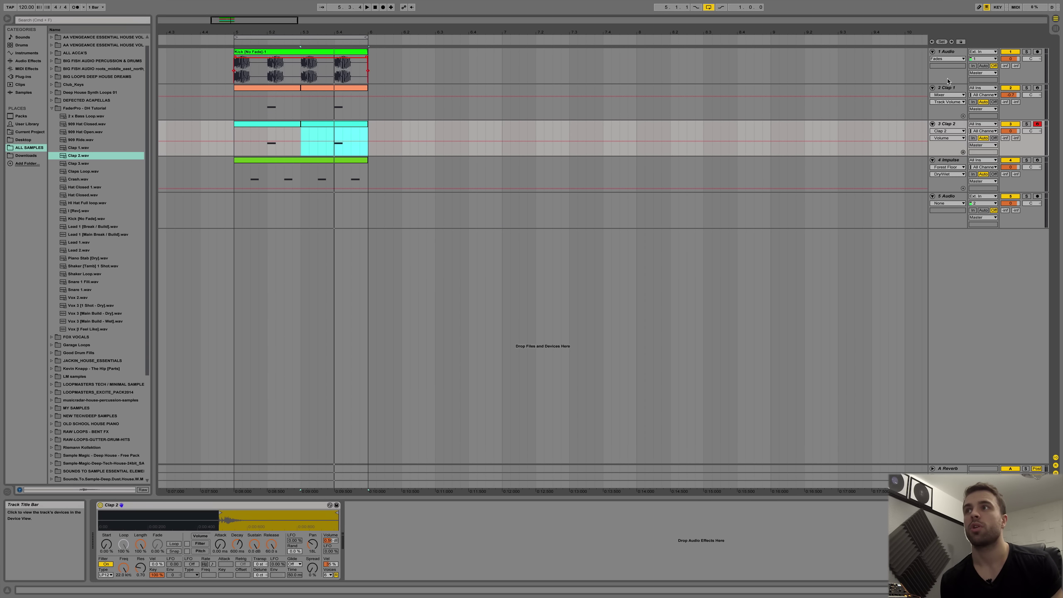
- Insert a MIDI track after Clap 2, load Clap 3.wav into its Simpler, and trim the start to 0:00:400
right_click(941, 150)
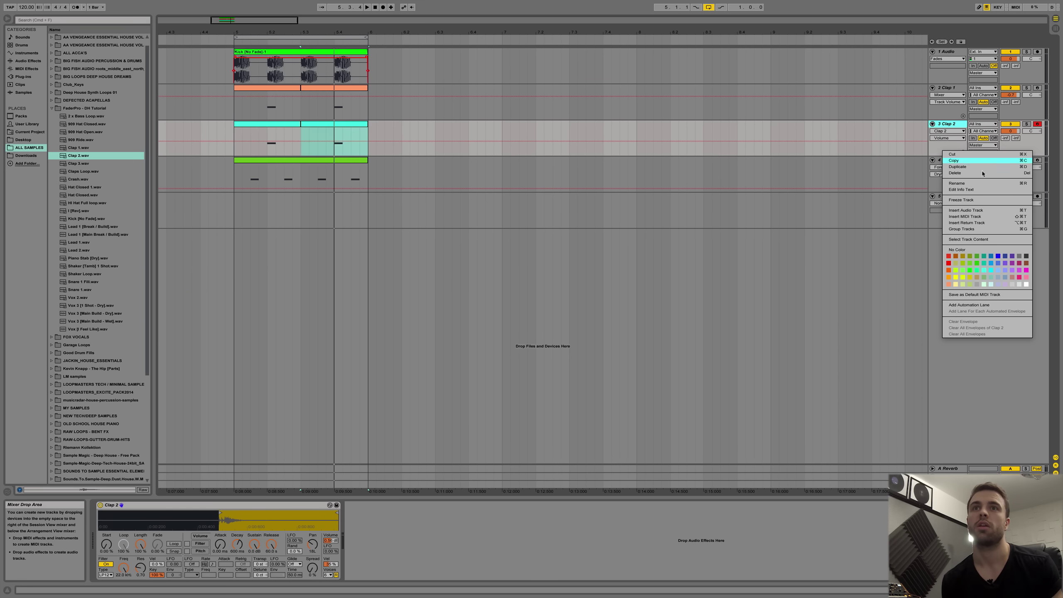
click(975, 216)
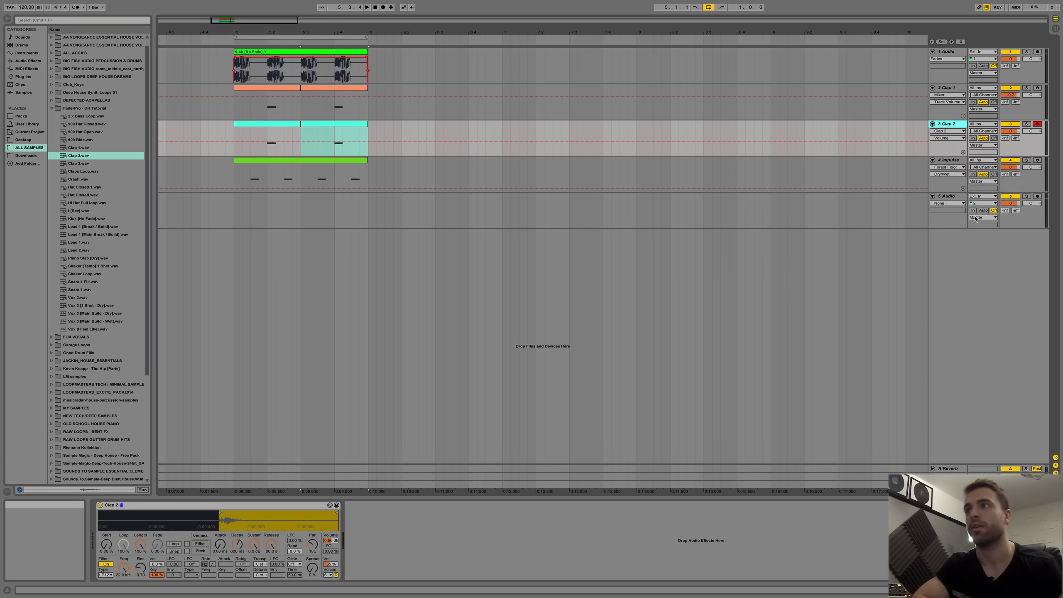
click(65, 164)
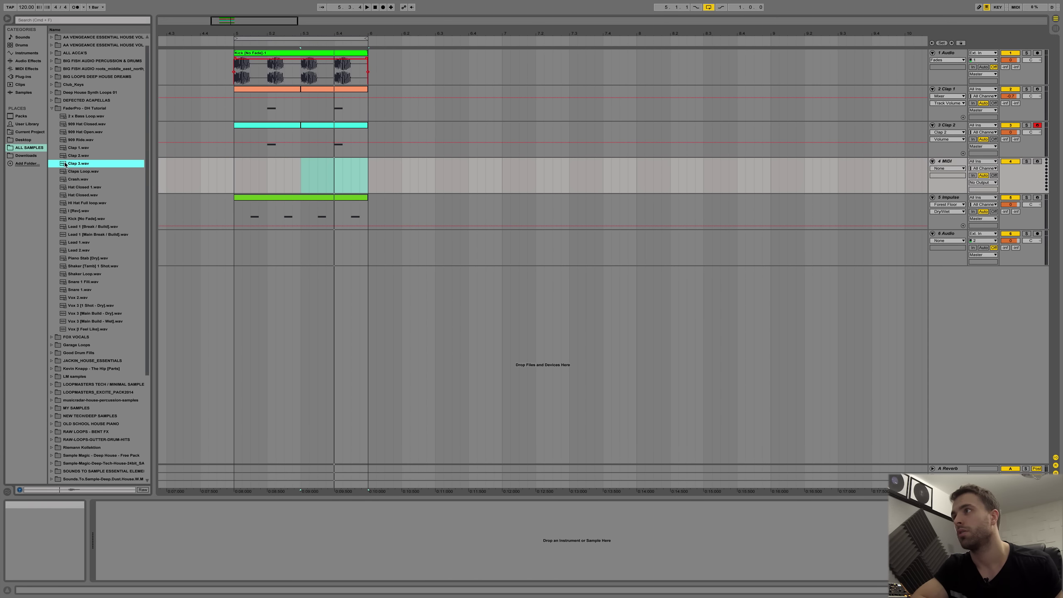
drag(63, 166, 261, 539)
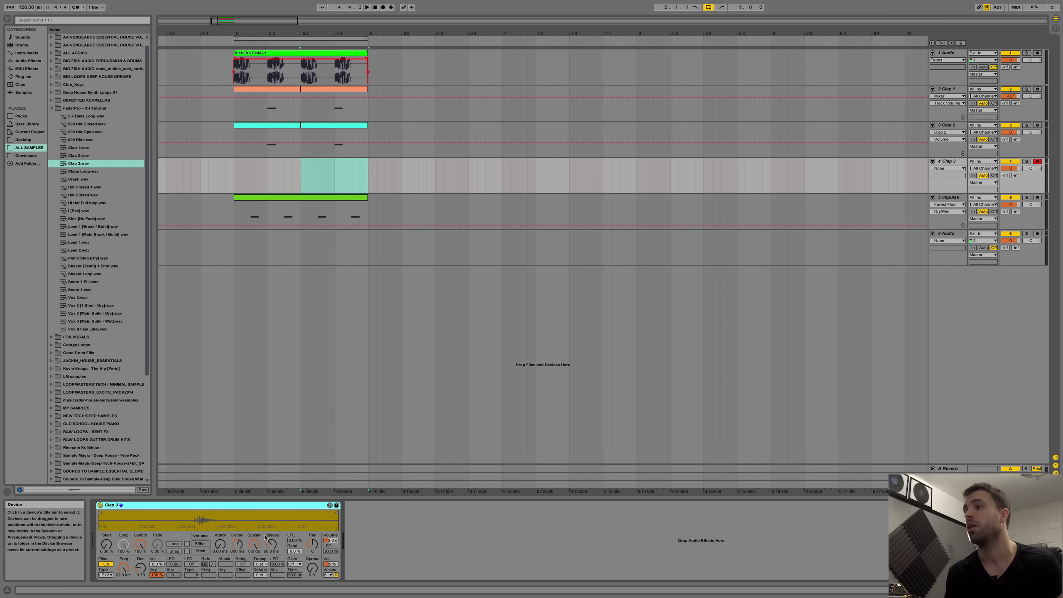
drag(100, 512, 194, 511)
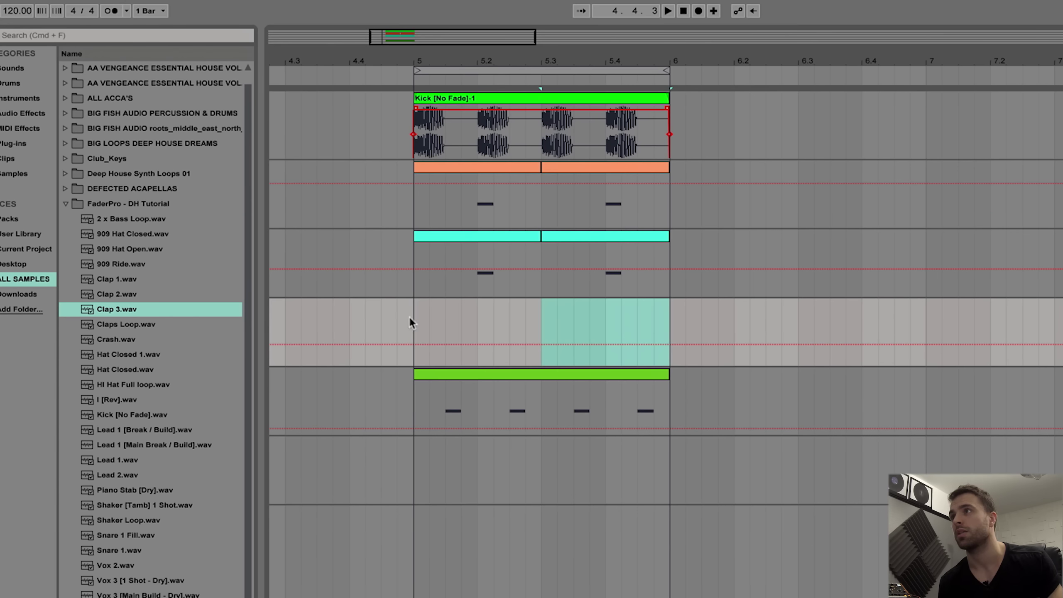
- Insert a MIDI clip over bars 5–5.3 on Clap 3 with a C3 note on beat 1.2
drag(409, 322, 510, 309)
right_click(510, 305)
click(569, 398)
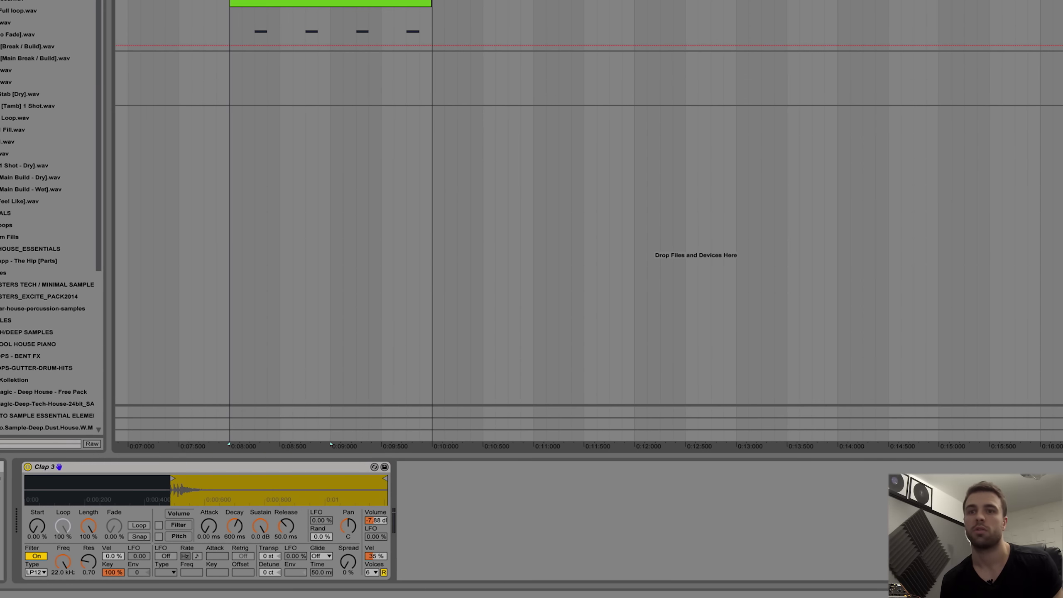
key(shift+Tab)
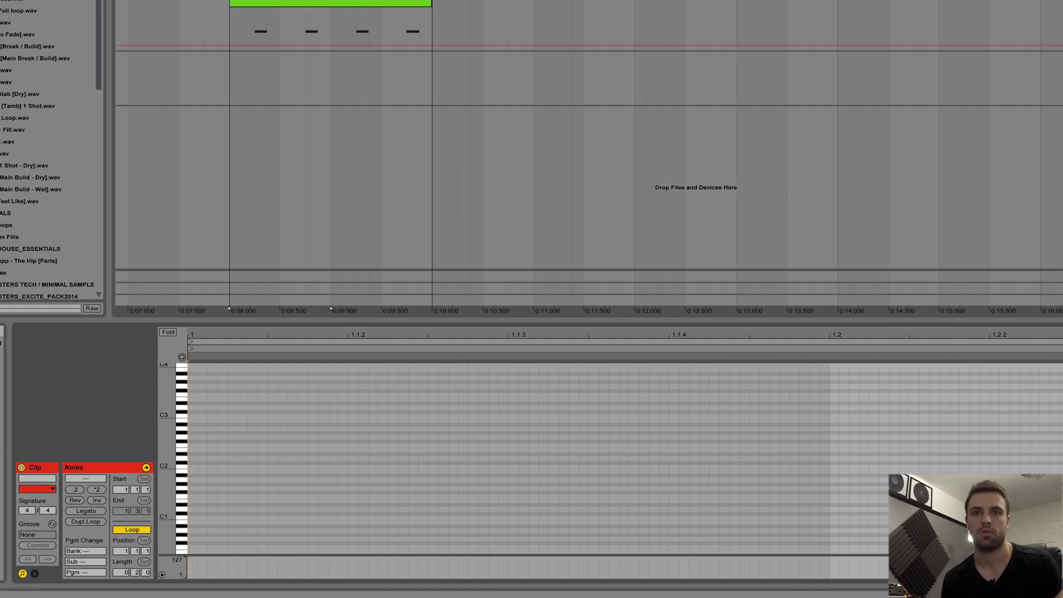
double_click(858, 415)
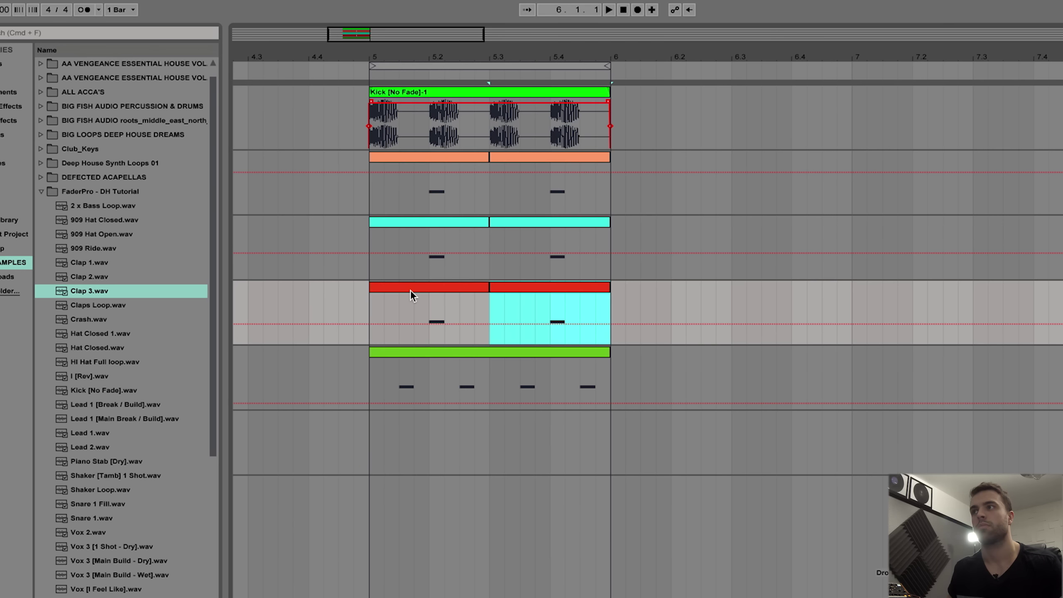
- Select the new Clap 3 clip, start playback, and switch to the mixer view
click(410, 291)
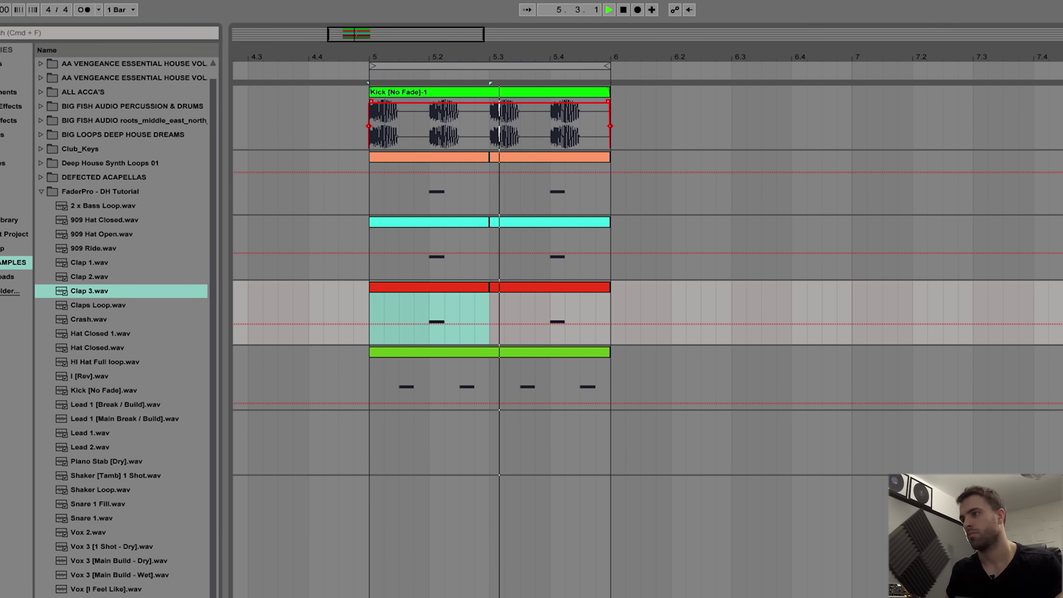
key(space)
key(Tab)
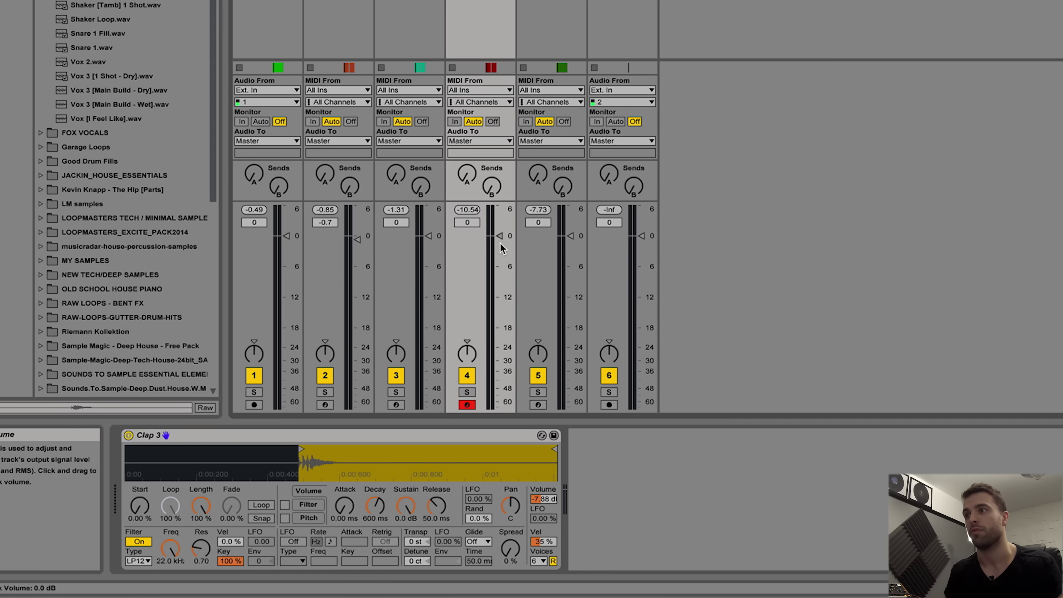
- With playback running, pan Clap 3's Simpler from 2L to 3L
key(space)
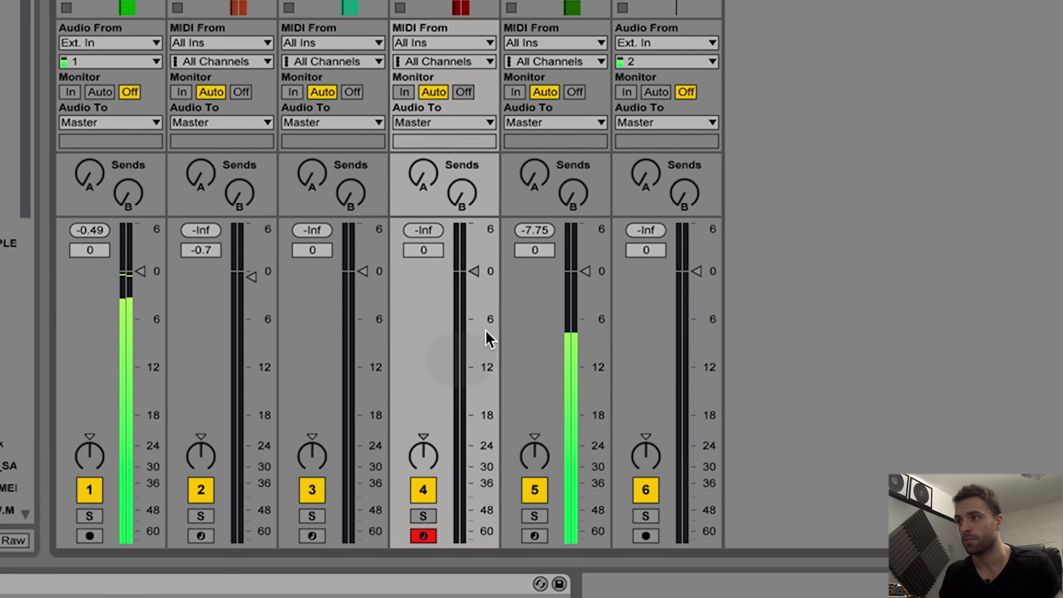
click(486, 294)
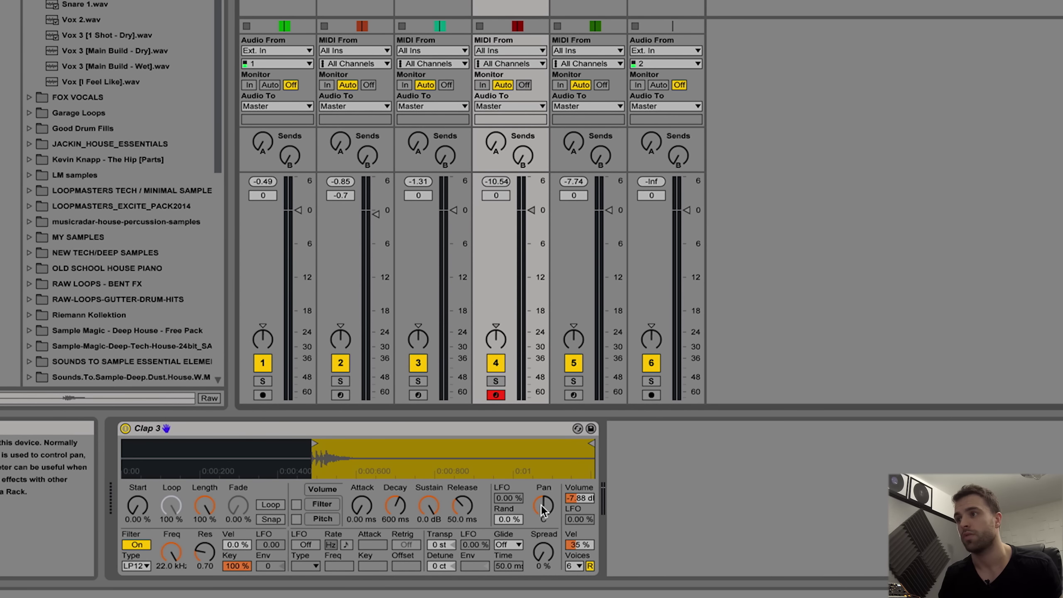
click(543, 508)
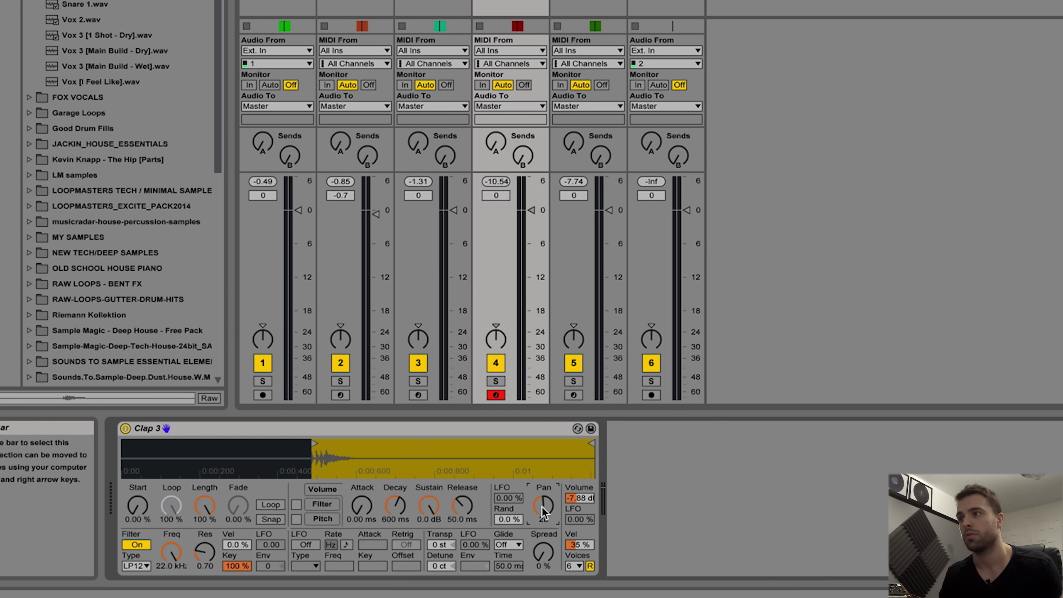
drag(542, 507, 541, 512)
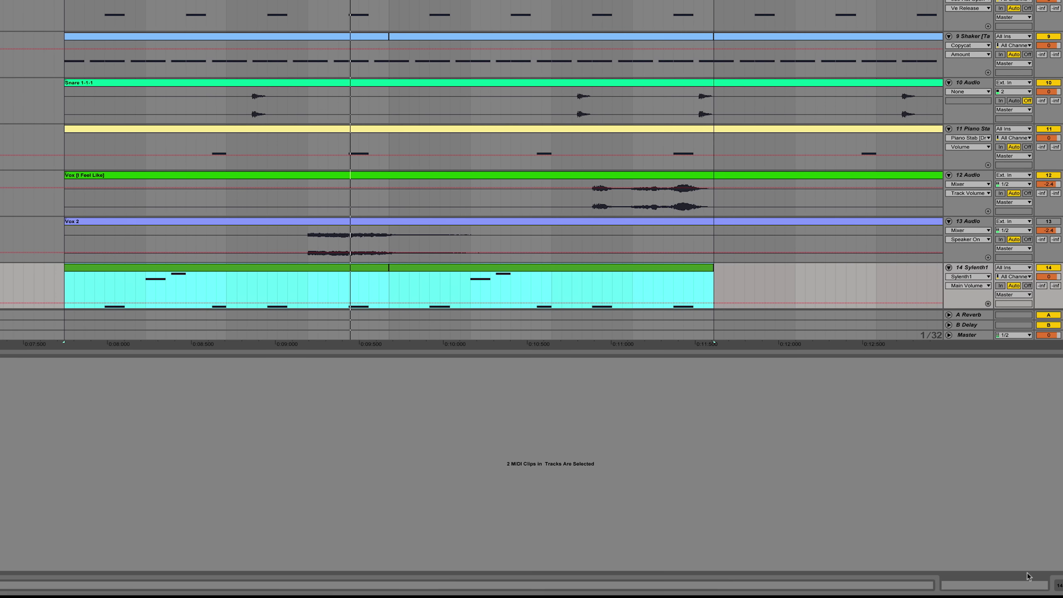
- Select the time range over both Sylenth1 melody clips and consolidate them with Ctrl+J
click(658, 271)
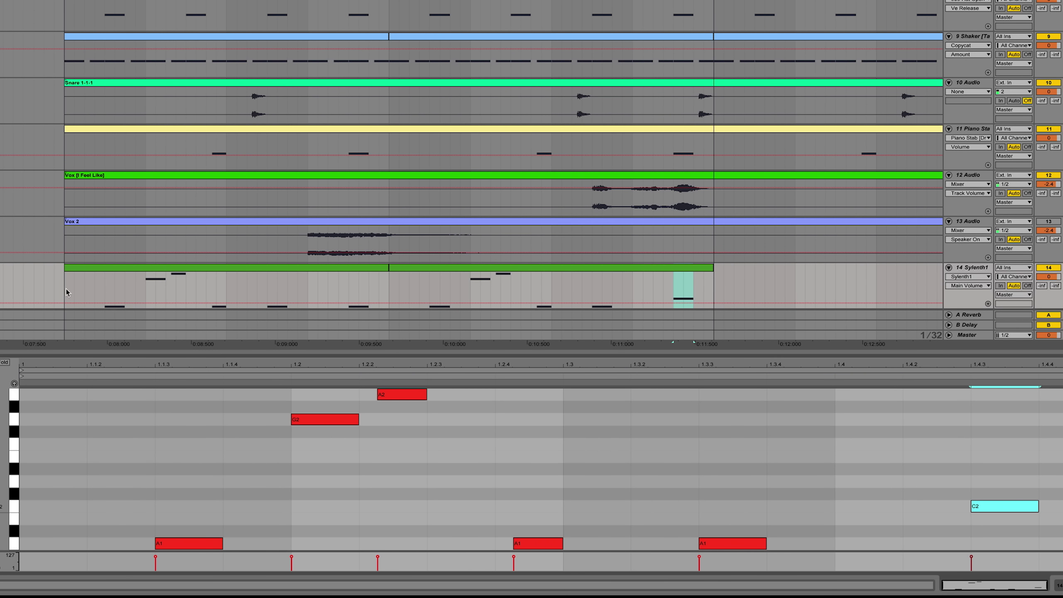
drag(67, 293, 708, 298)
key(ctrl+j)
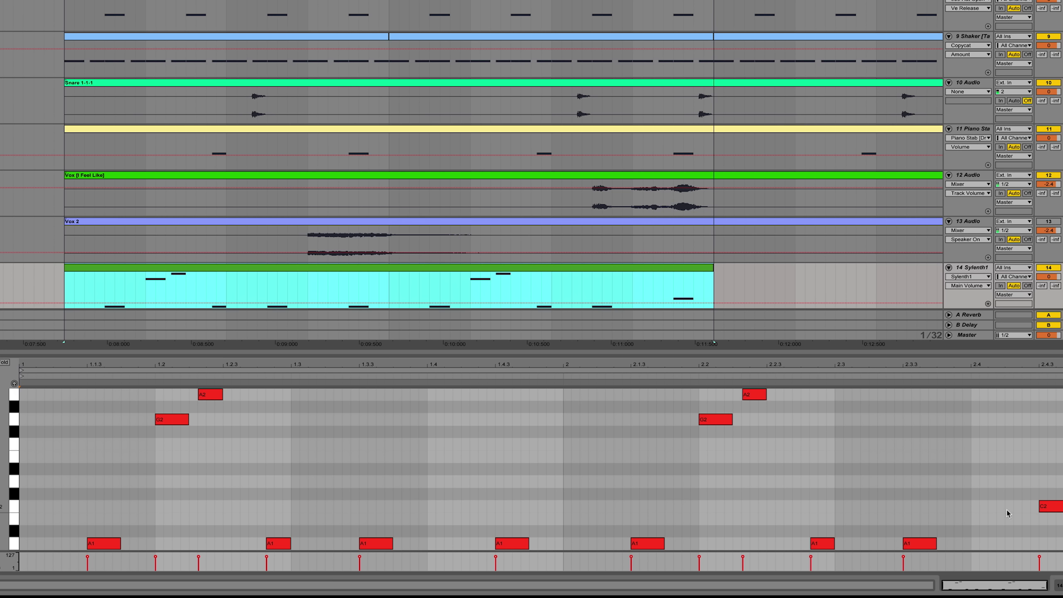
key(shift+Tab)
- Play the arrangement from the start, deselect the clip, and open Sylenth1 showing the 447: LD Pulse AM preset
click(389, 382)
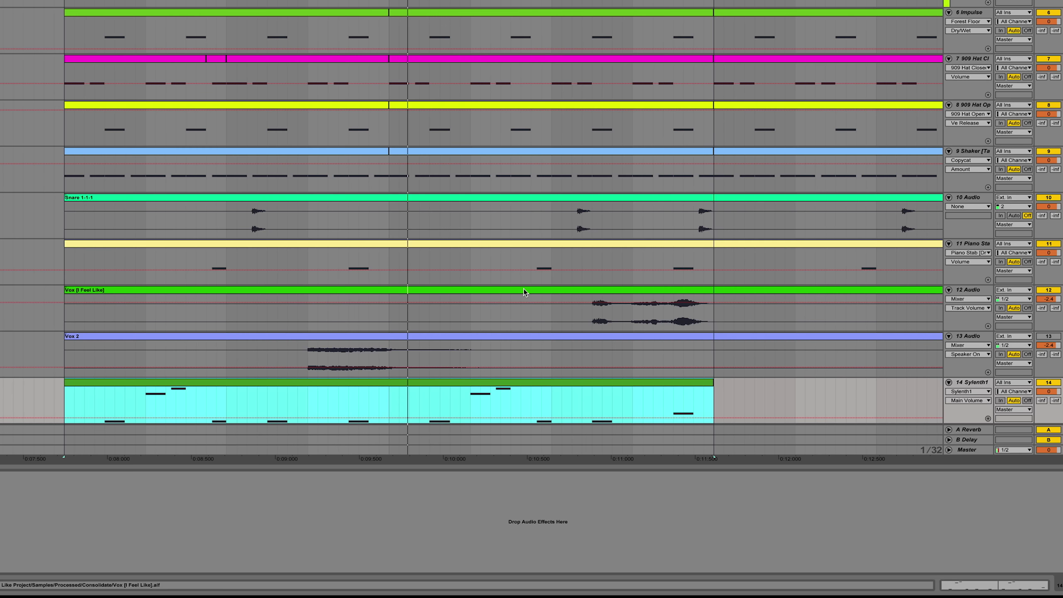
key(XF86AudioRaiseVolume)
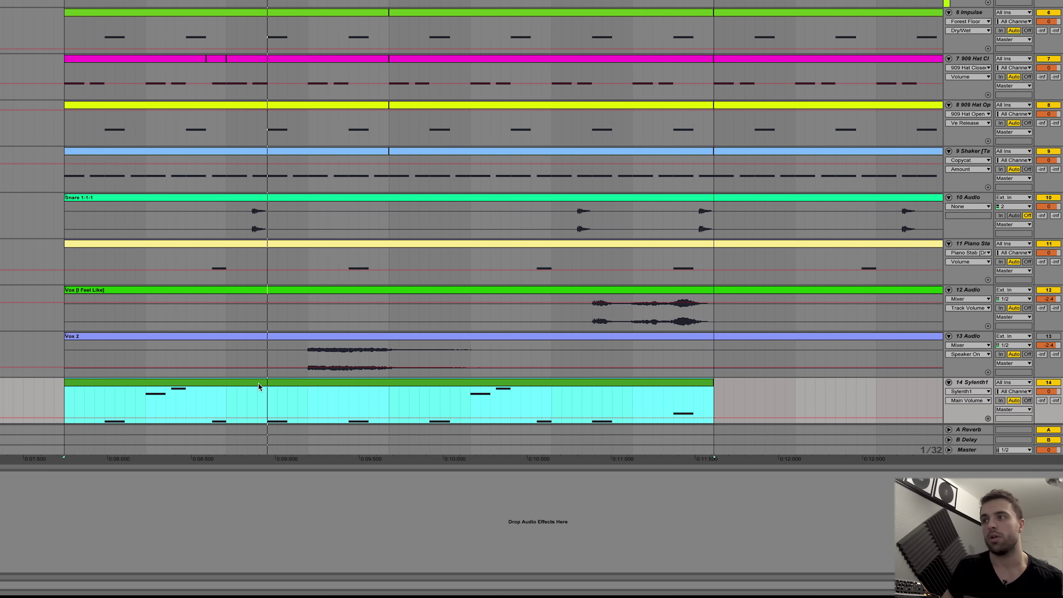
key(space)
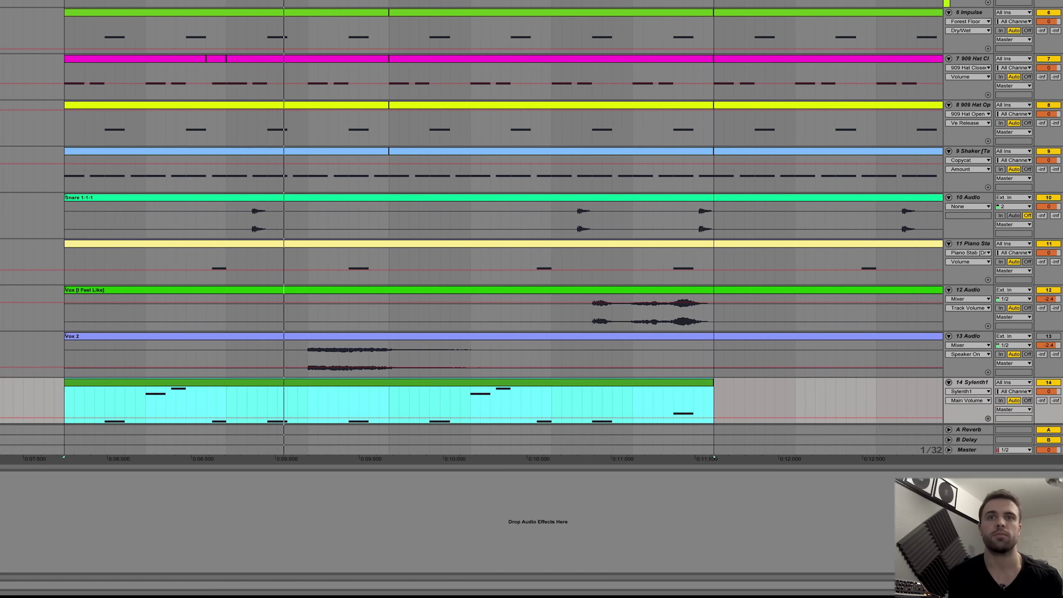
click(142, 430)
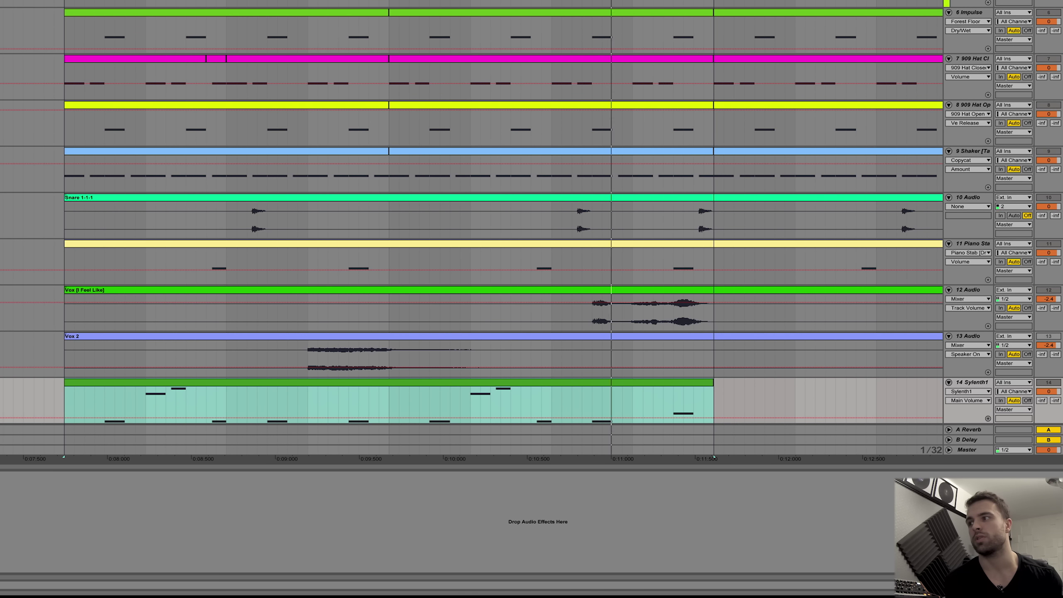
key(ctrl+alt+p)
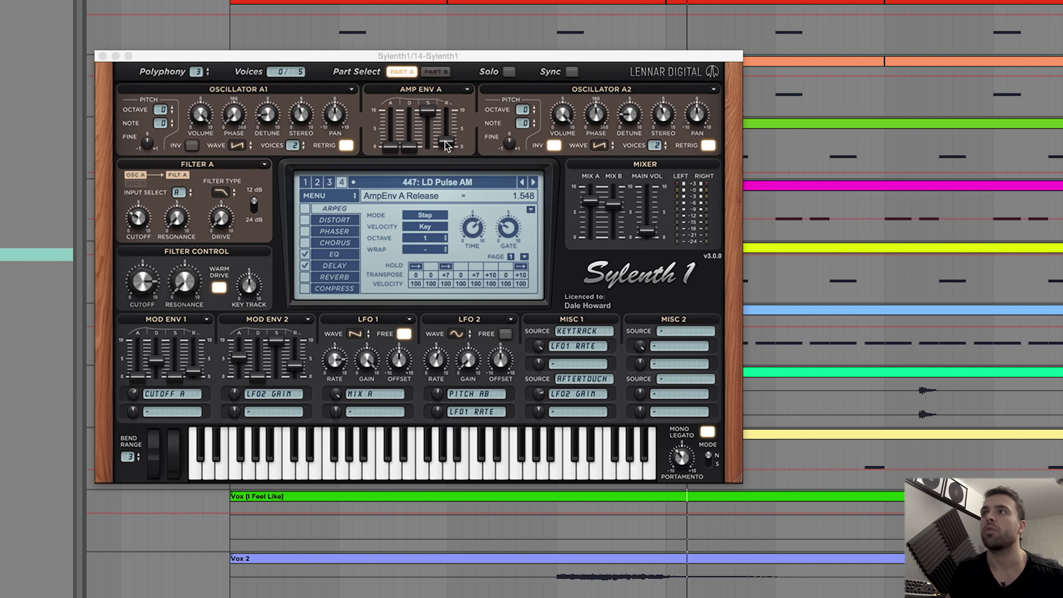
- Experiment with Sylenth1's Amp Env A release, dropping it to zero and then raising it again
drag(445, 142, 446, 134)
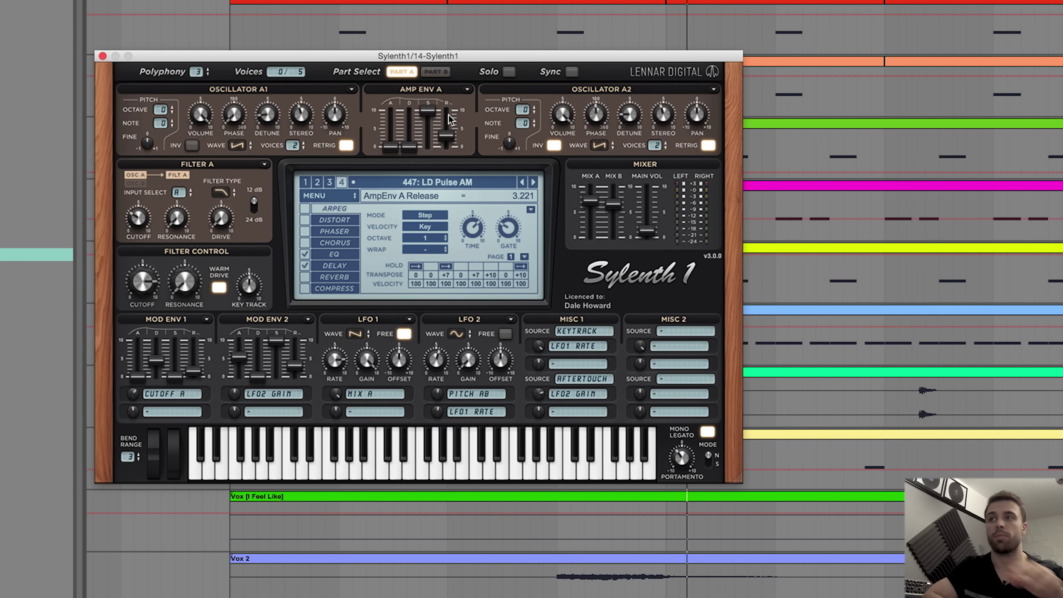
drag(446, 135, 476, 298)
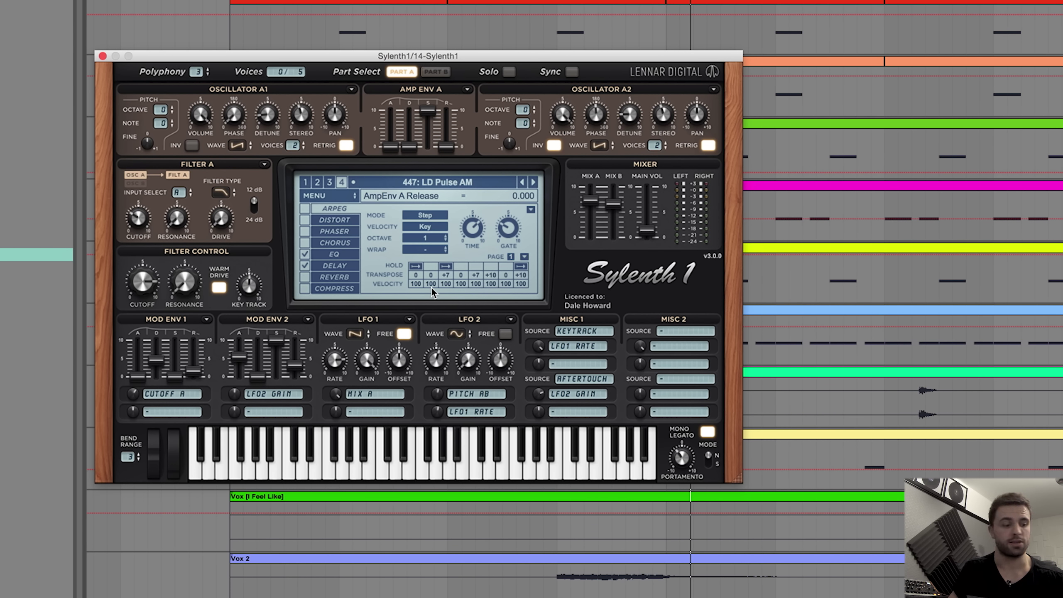
click(445, 275)
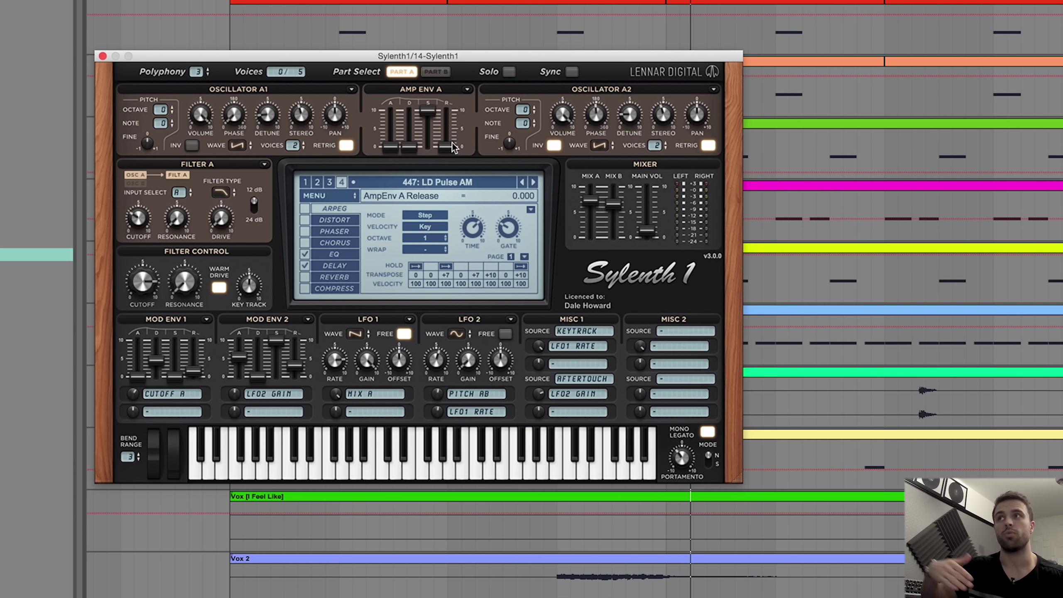
drag(454, 147, 450, 73)
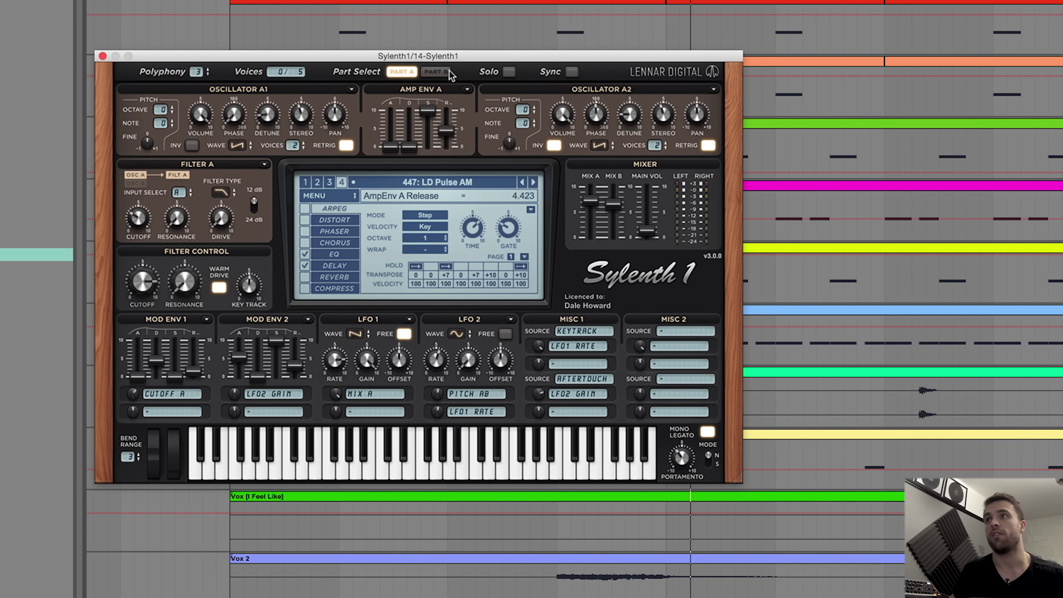
- While auditioning, fine-tune the release to about 3.785 and close the Sylenth1 window
key(space)
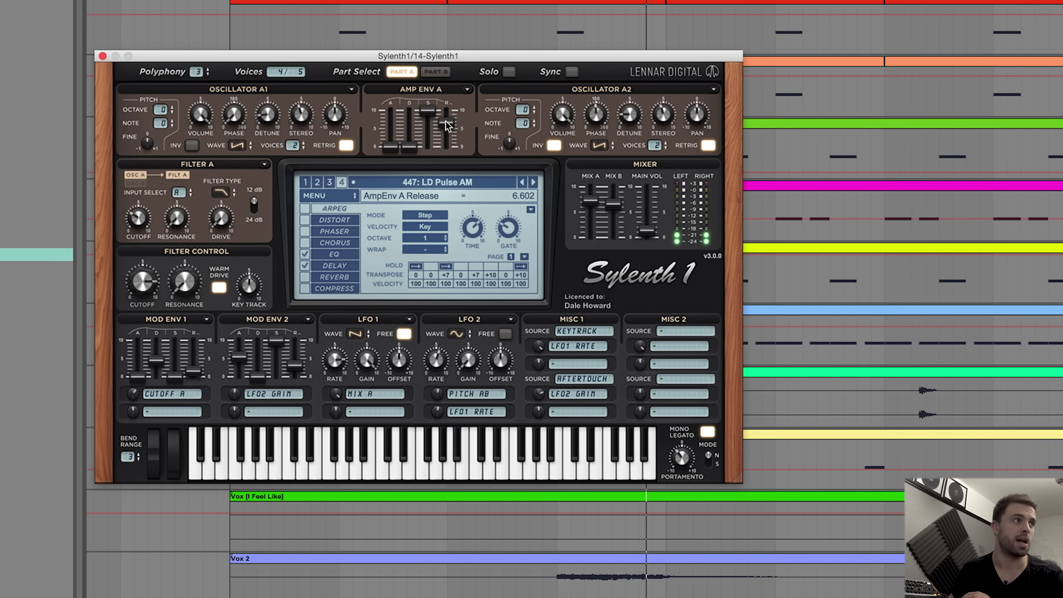
drag(445, 121, 452, 164)
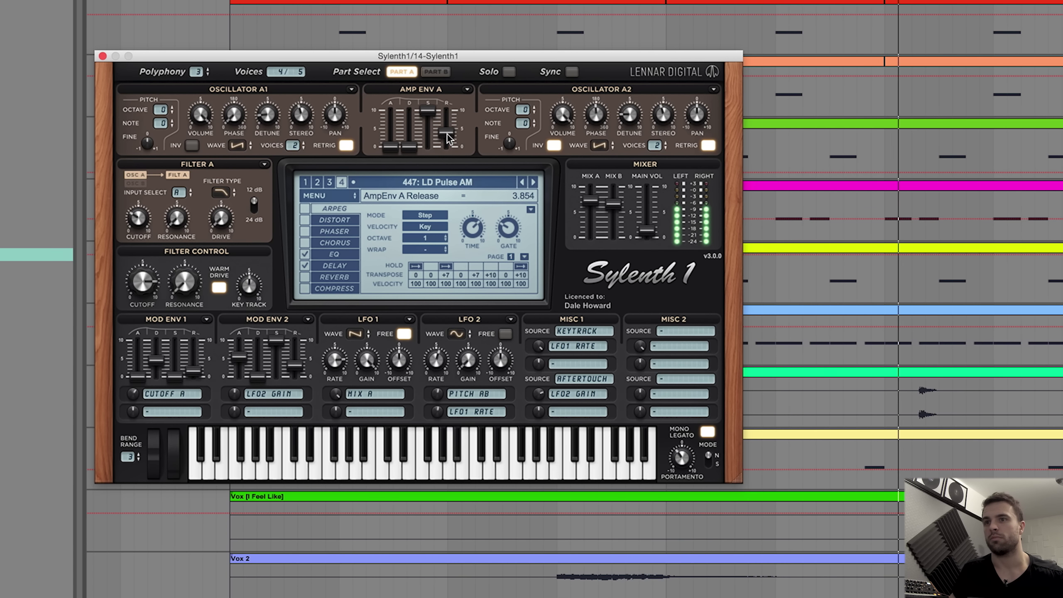
drag(446, 134, 448, 133)
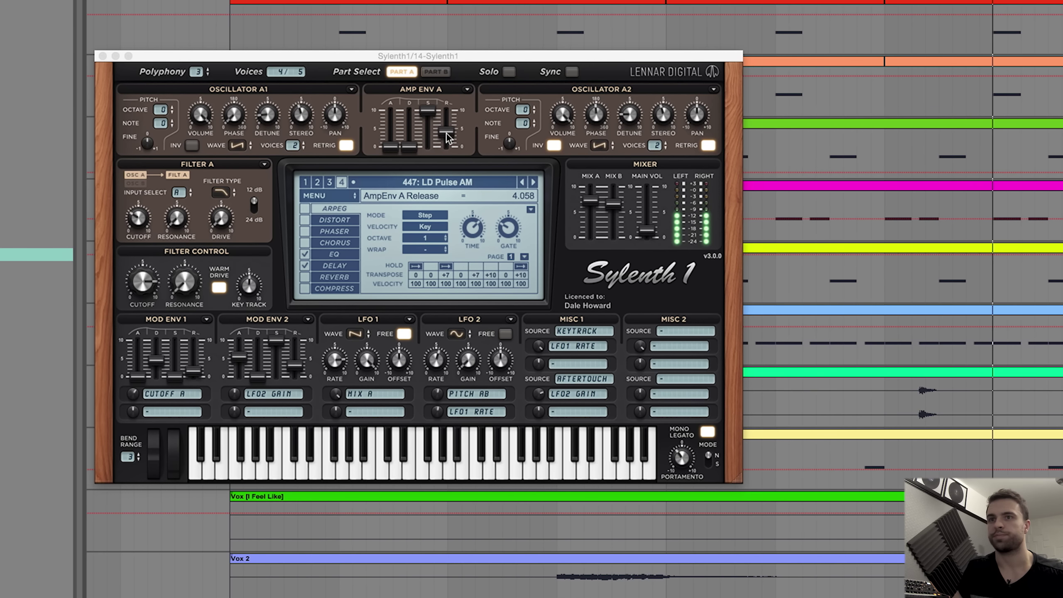
drag(447, 137, 448, 142)
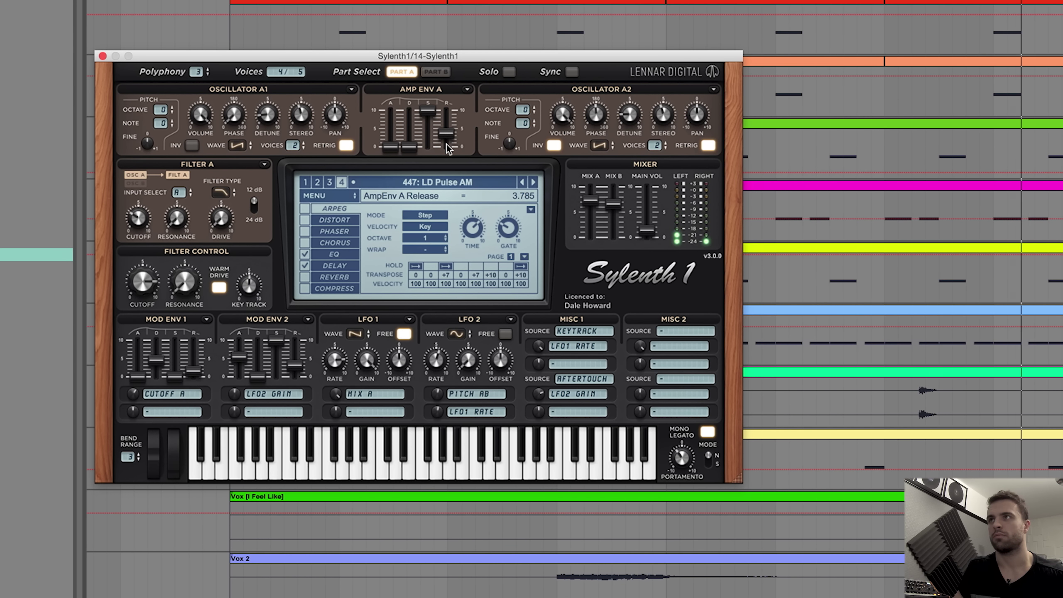
click(102, 55)
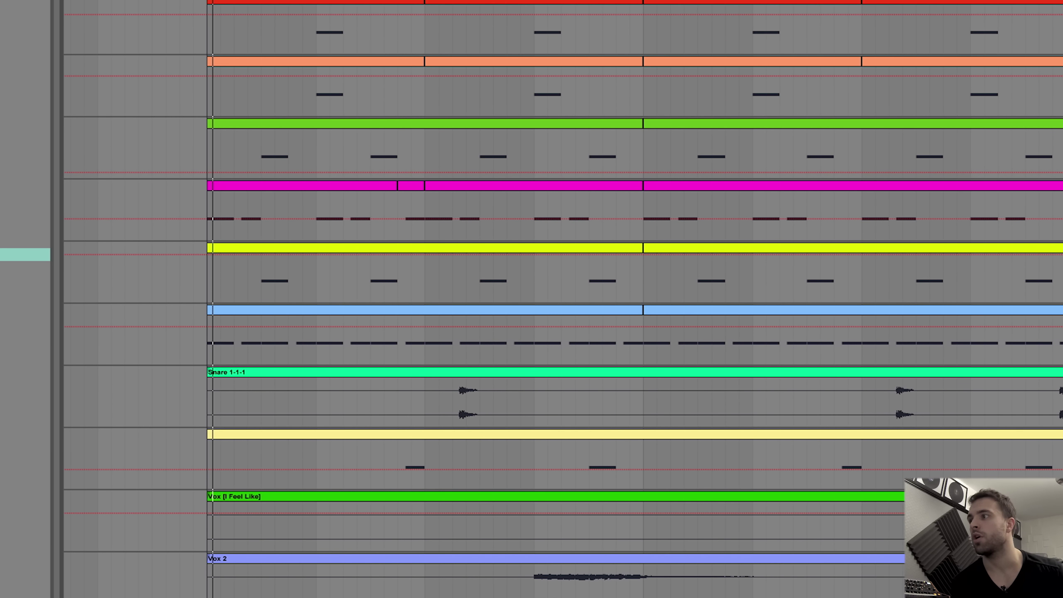
key(super+alt+p)
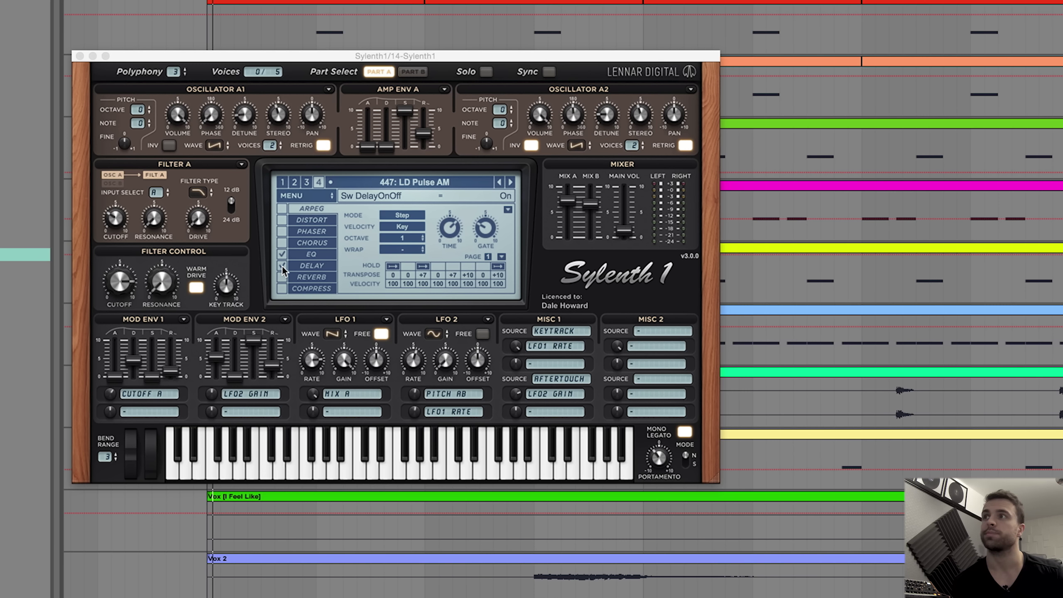
click(310, 264)
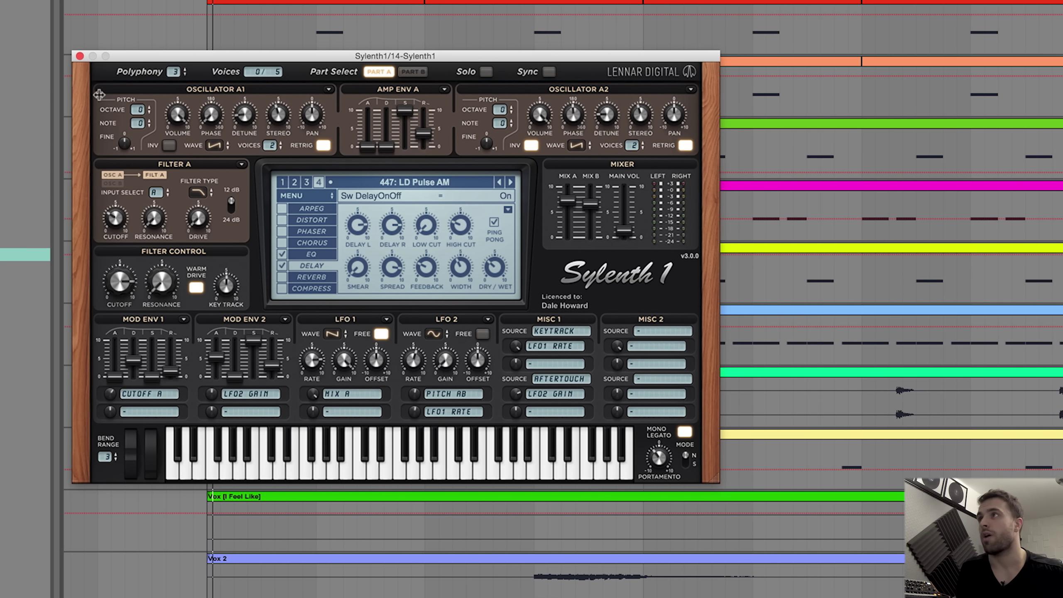
click(80, 56)
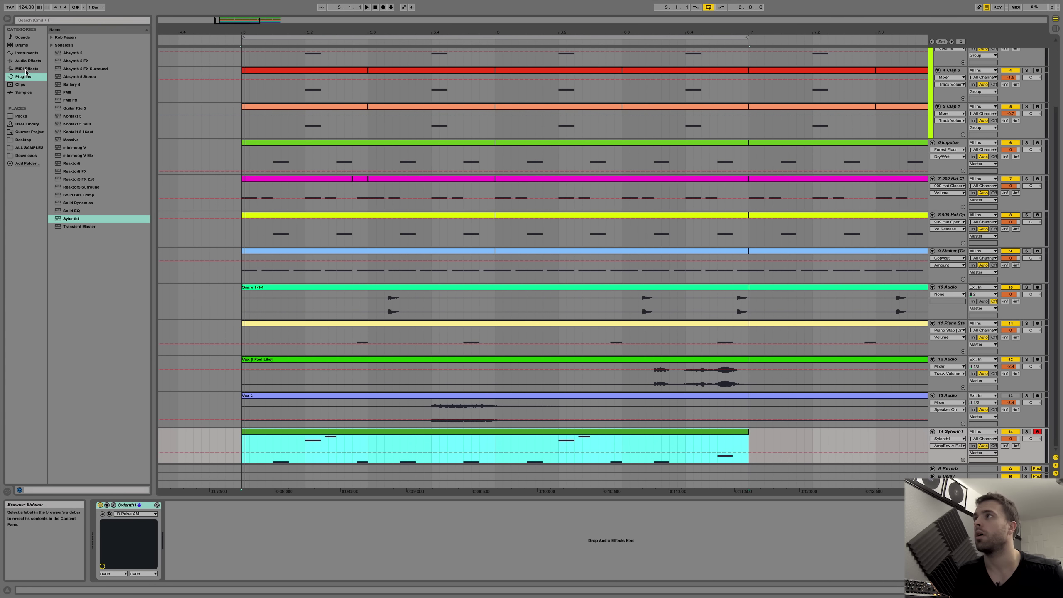
- Add Simple Delay after Sylenth1, set the right delay time to 4 and dry/wet to 33%
click(27, 60)
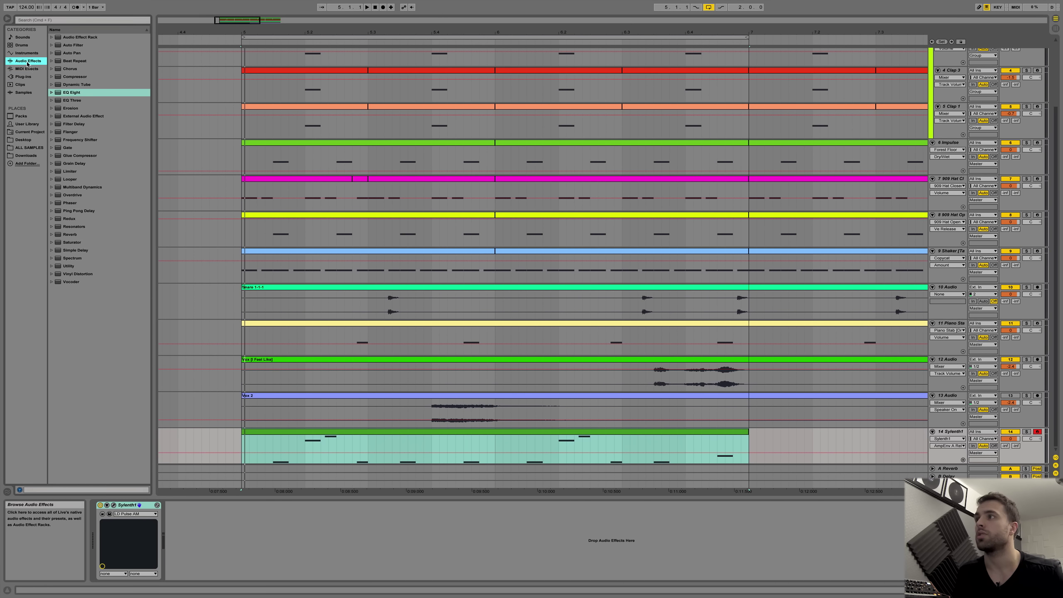
double_click(59, 251)
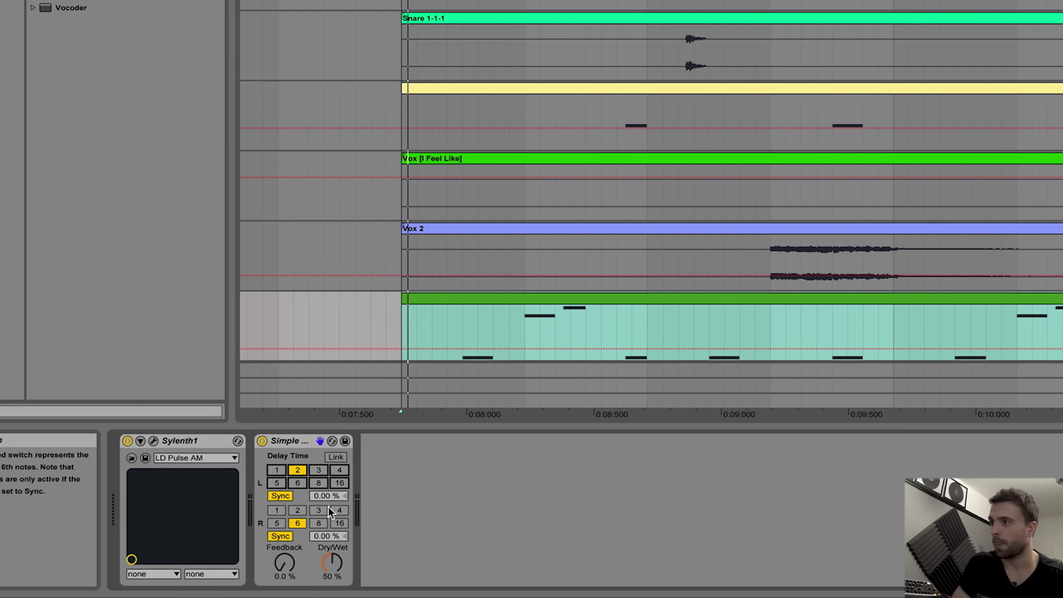
click(340, 510)
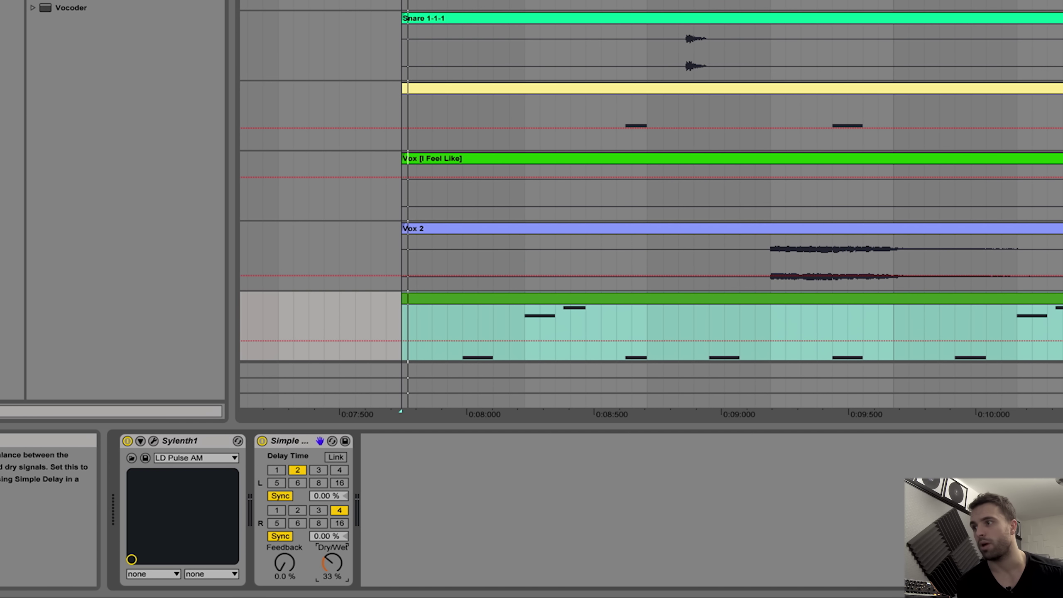